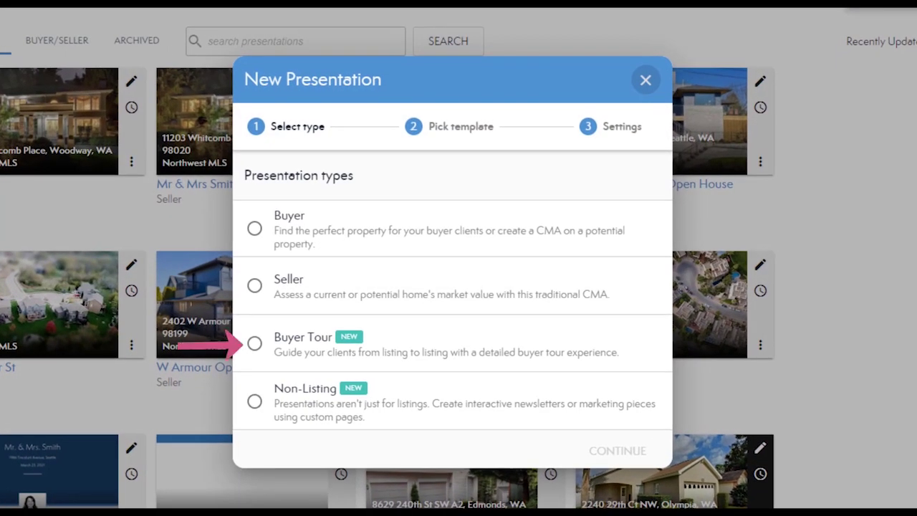
# Step: Choose the Buyer Tour presentation type with the Default buyer tour template
pyautogui.click(255, 343)
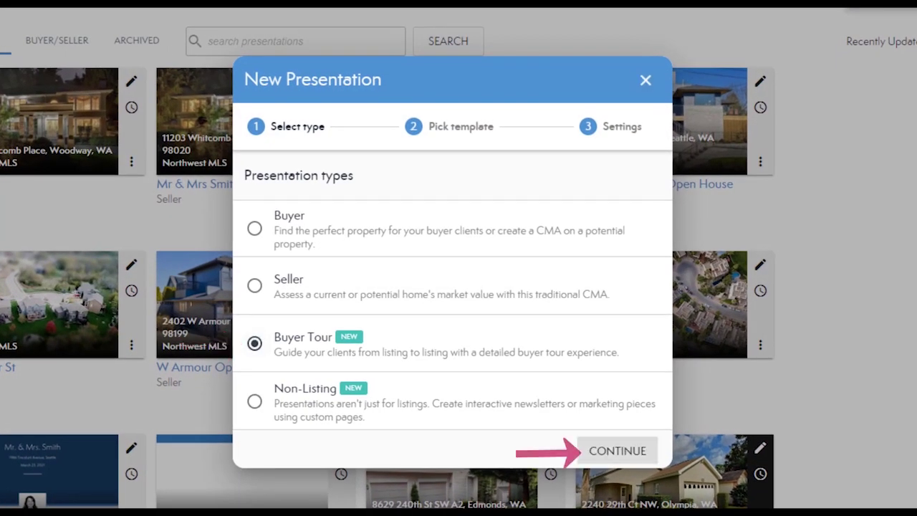
pyautogui.click(617, 450)
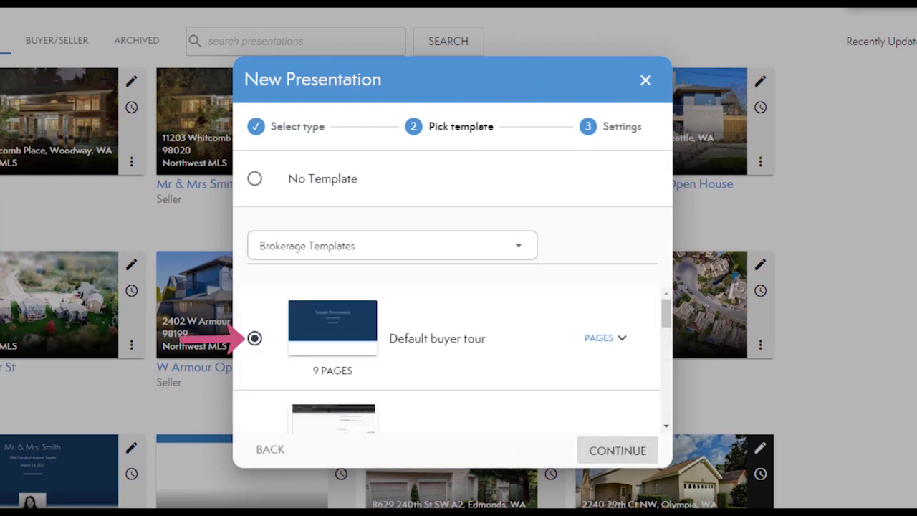
pyautogui.click(617, 450)
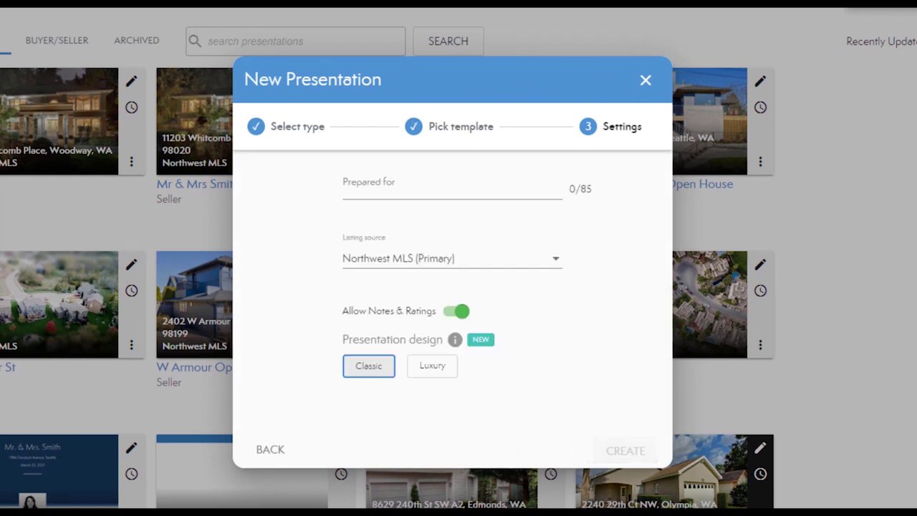
# Step: Enter the client's name as the person it is prepared for, keep Northwest MLS (Primary) as listing source, and create the presentation
pyautogui.click(453, 189)
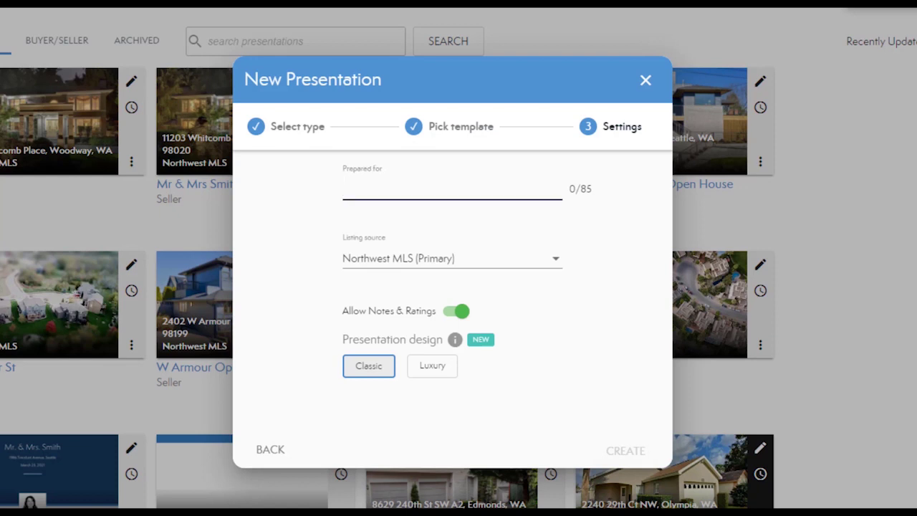
pyautogui.write('Mrs Jones')
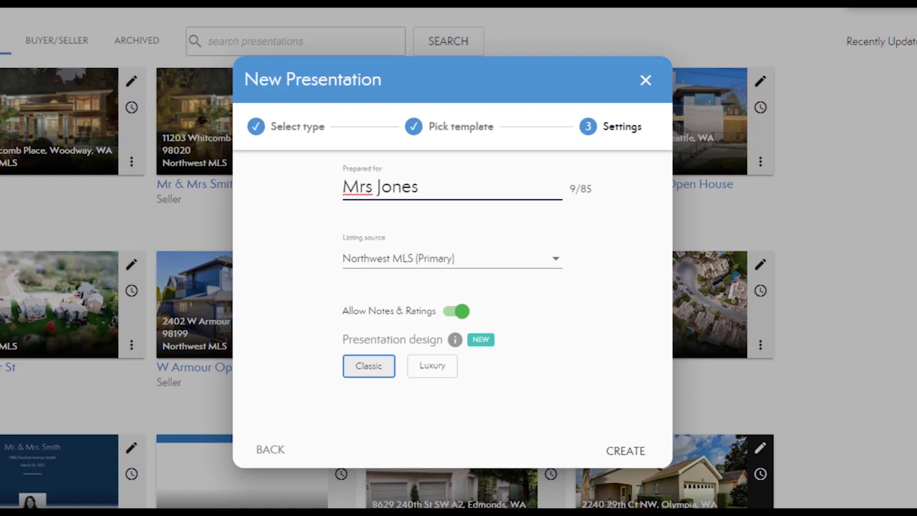
pyautogui.click(451, 258)
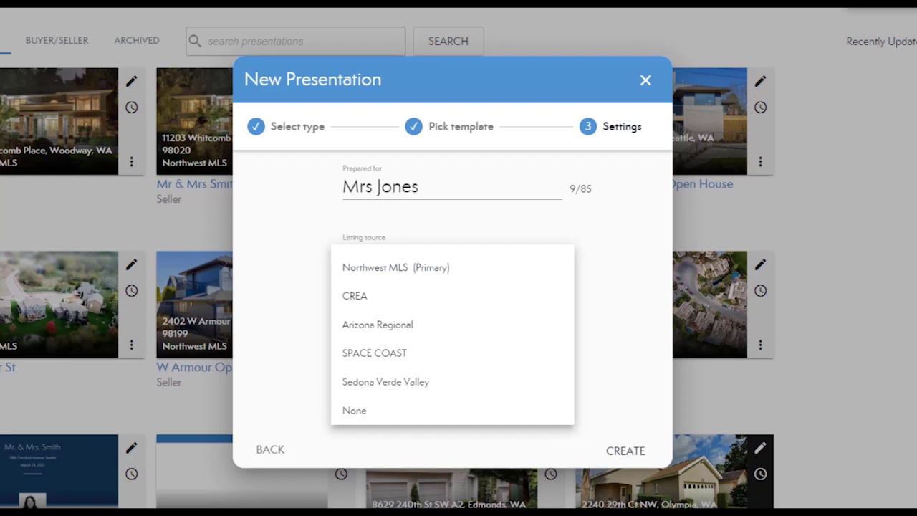
pyautogui.press('Escape')
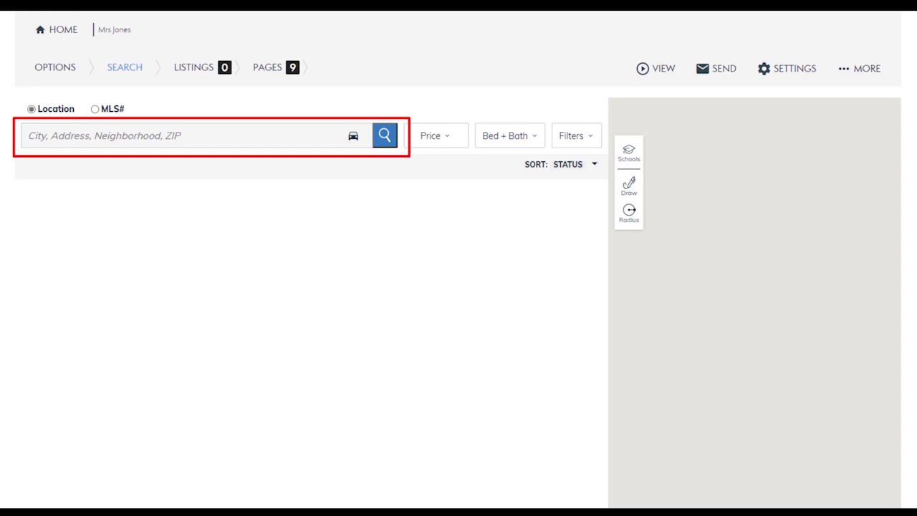
# Step: Search for listings by location in Woodway, WA, USA
pyautogui.click(29, 136)
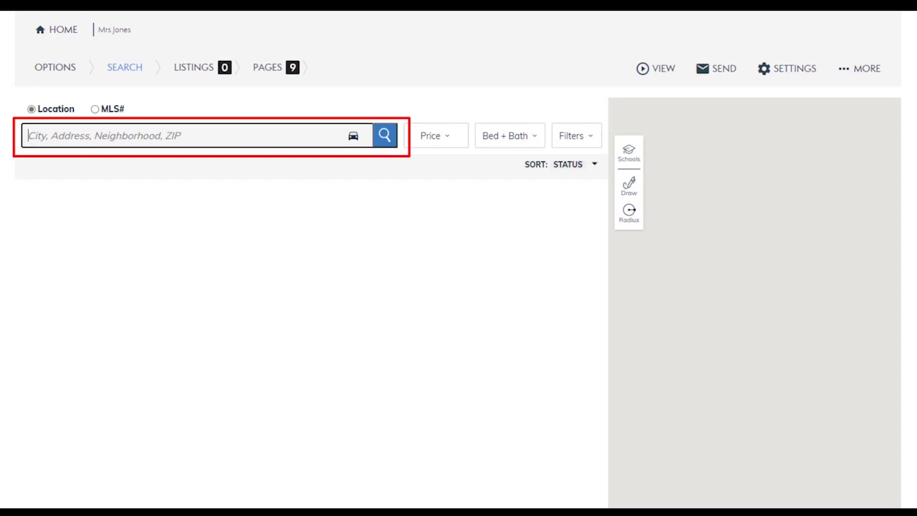
pyautogui.write('Woodway')
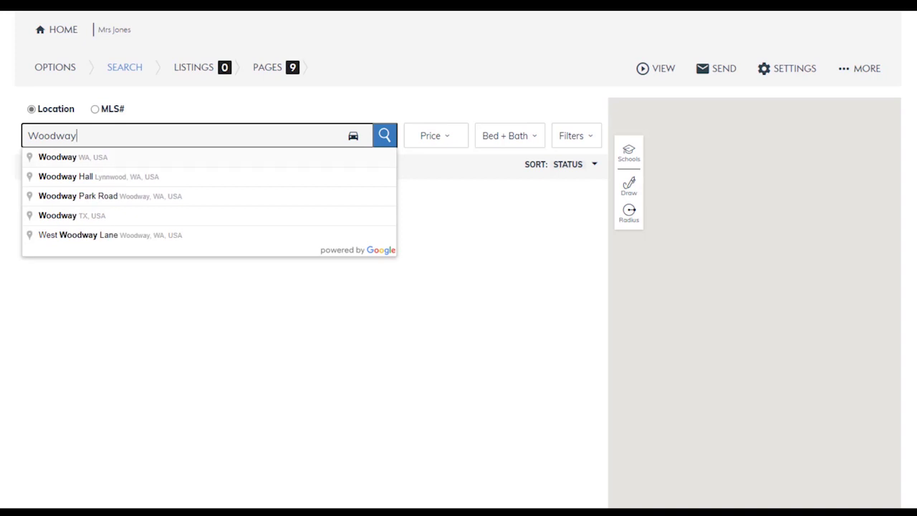
pyautogui.press('Down')
pyautogui.press('Return')
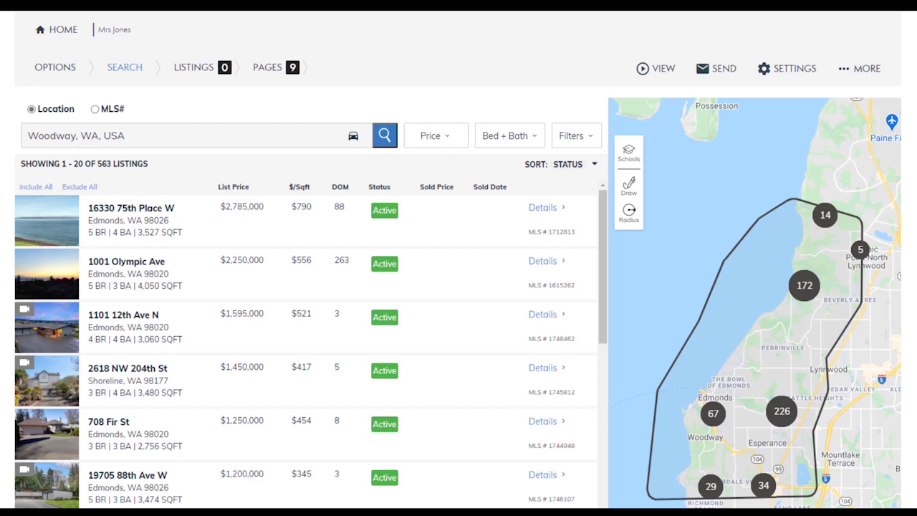
# Step: Limit the listing search to a maximum price of 1,800,000 and open the additional filters
pyautogui.click(430, 135)
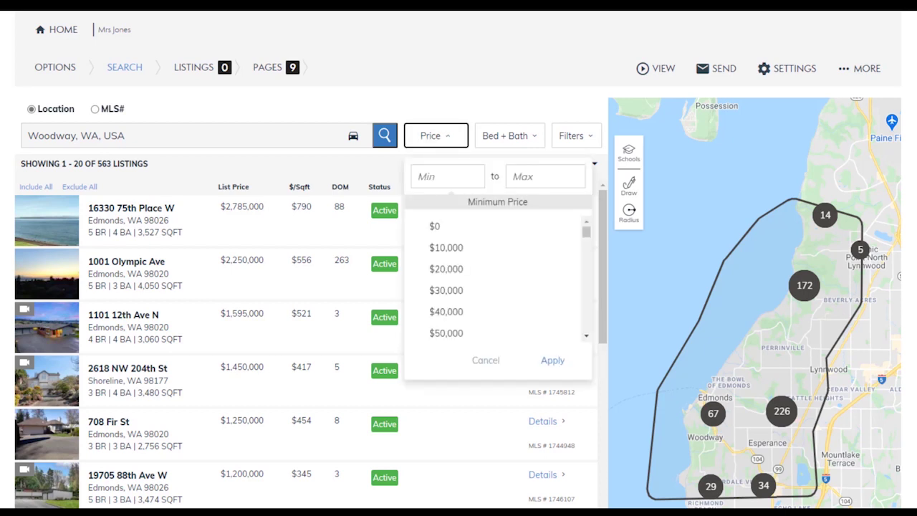
pyautogui.click(545, 177)
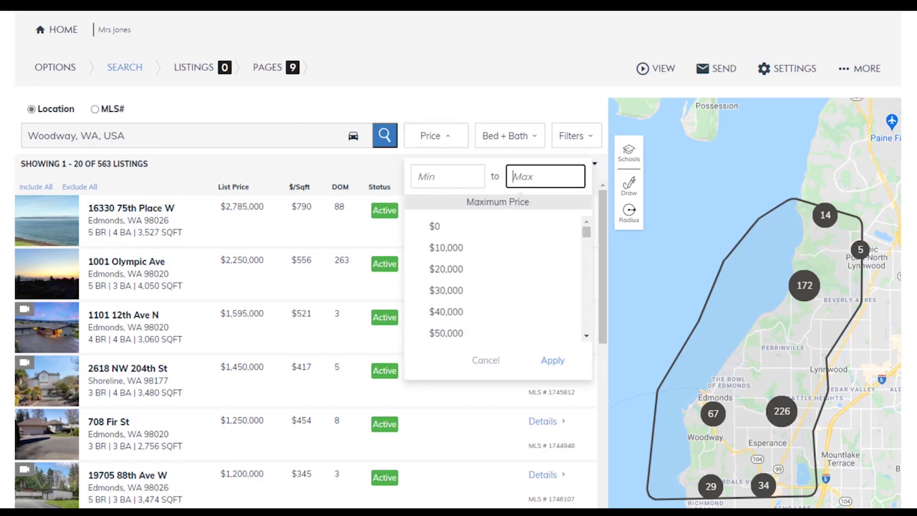
pyautogui.write('1,800,000')
pyautogui.press('Tab')
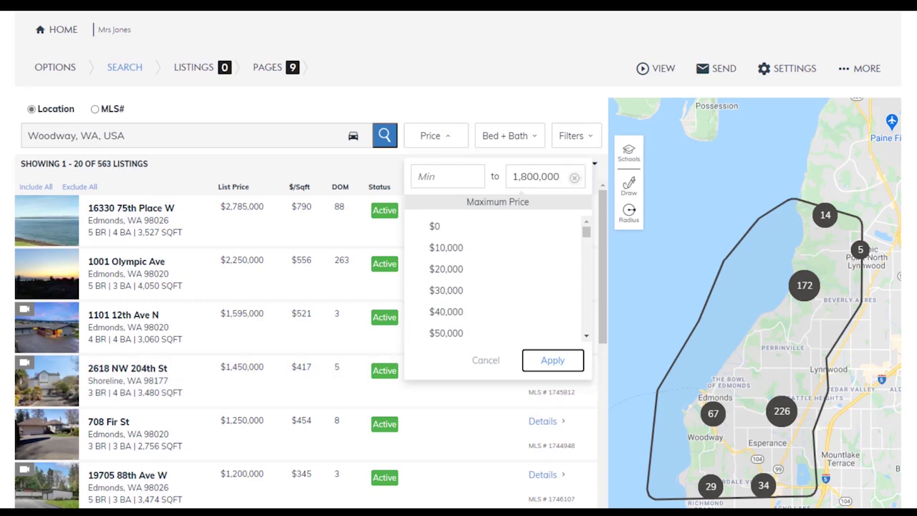
pyautogui.press('Return')
pyautogui.scroll(-2, 459, 286)
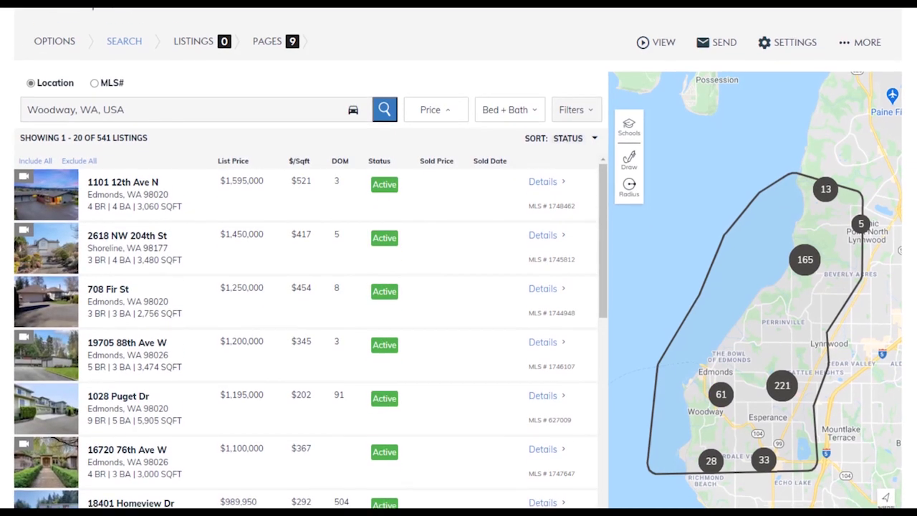
pyautogui.click(577, 136)
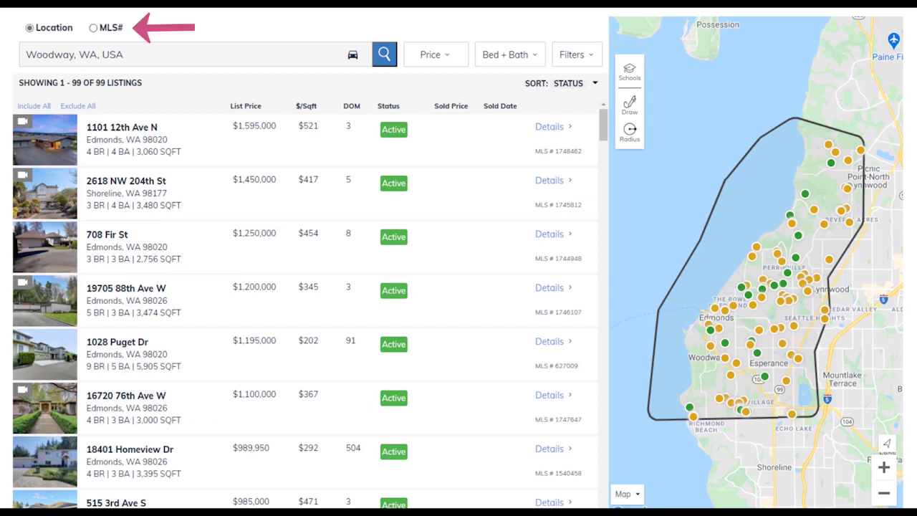
# Step: Switch the search to MLS numbers and include the third listing in the results in the tour
pyautogui.click(93, 27)
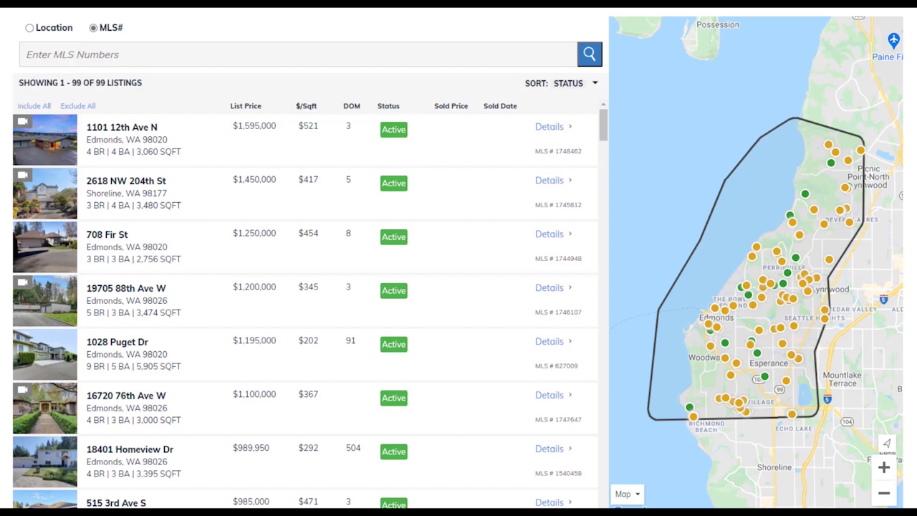
pyautogui.moveTo(42, 193)
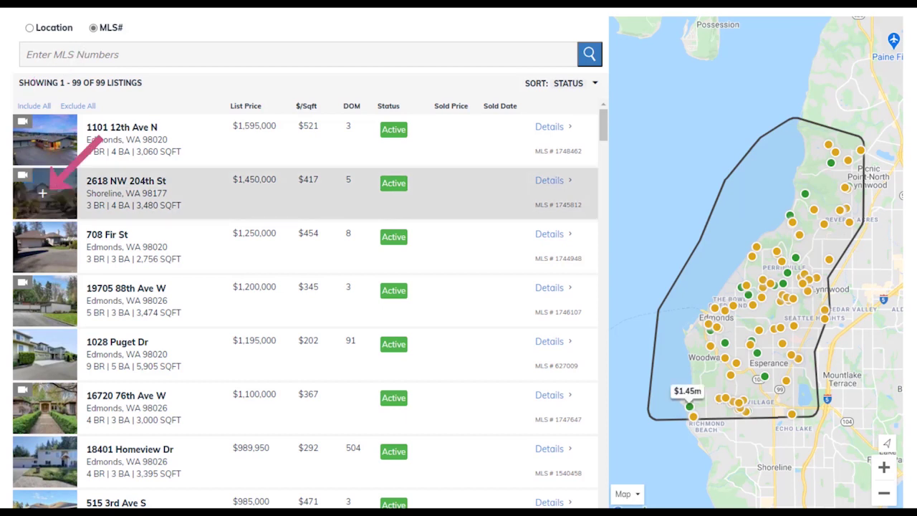
pyautogui.click(42, 247)
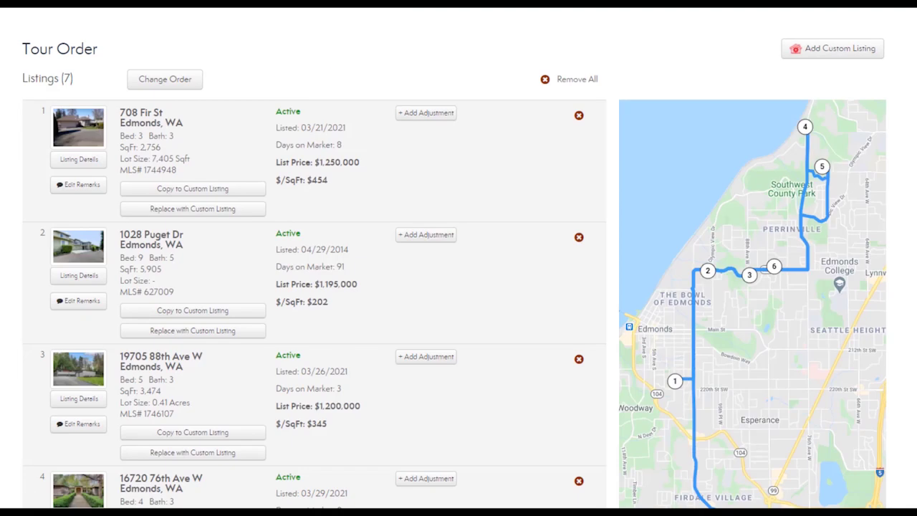
# Step: Rearrange the seven tour listings into a north-to-south route ending with the Shoreline listing, and save the order
pyautogui.scroll(-1, 459, 272)
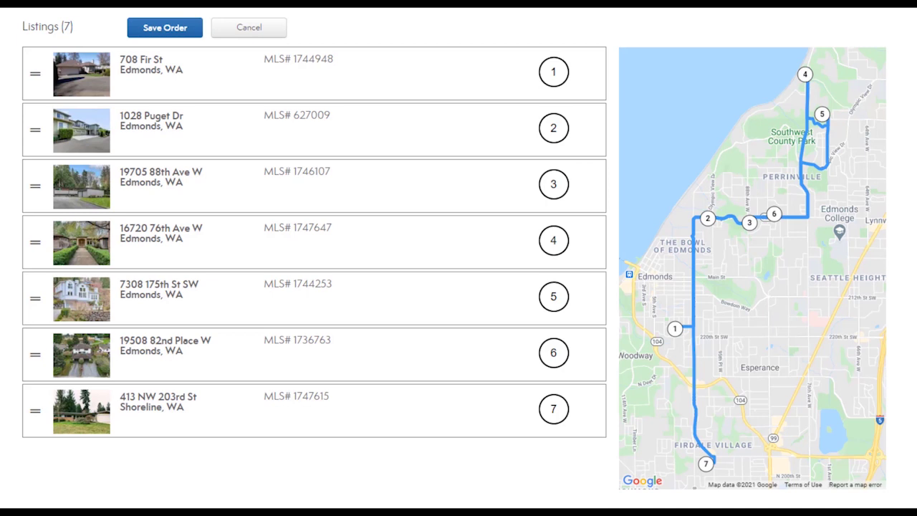
pyautogui.moveTo(35, 74); pyautogui.dragTo(35, 401)
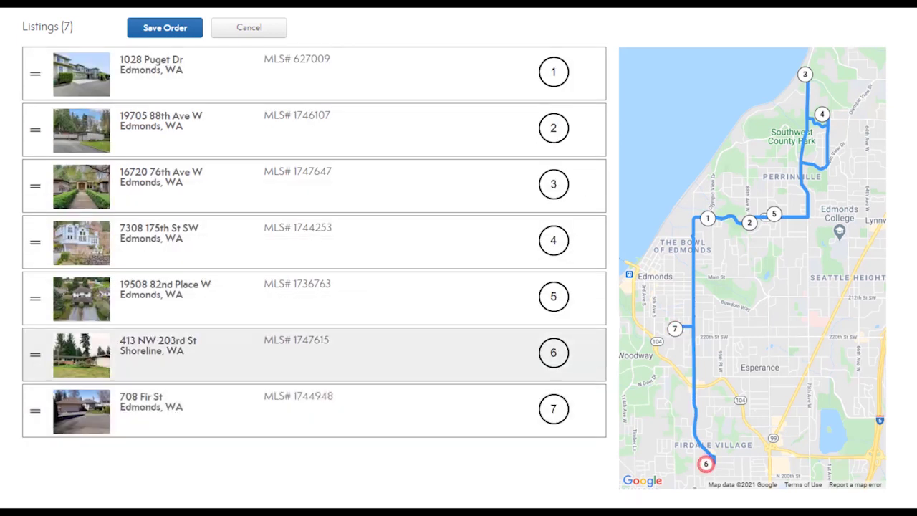
pyautogui.moveTo(35, 410); pyautogui.dragTo(35, 354)
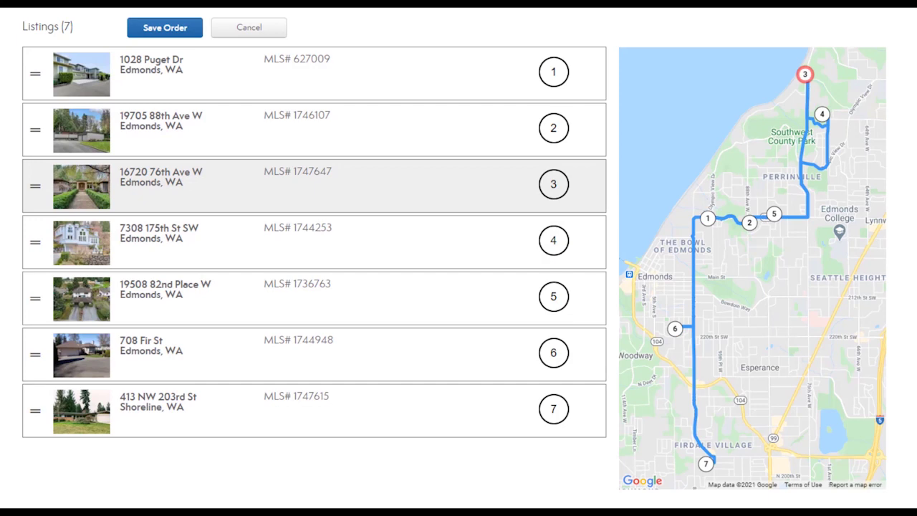
pyautogui.moveTo(35, 73); pyautogui.dragTo(36, 298)
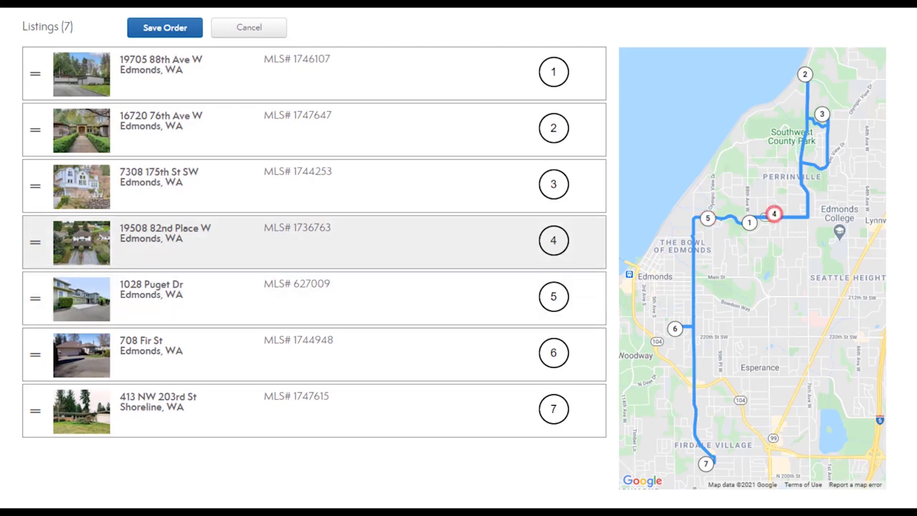
pyautogui.moveTo(35, 73); pyautogui.dragTo(35, 208)
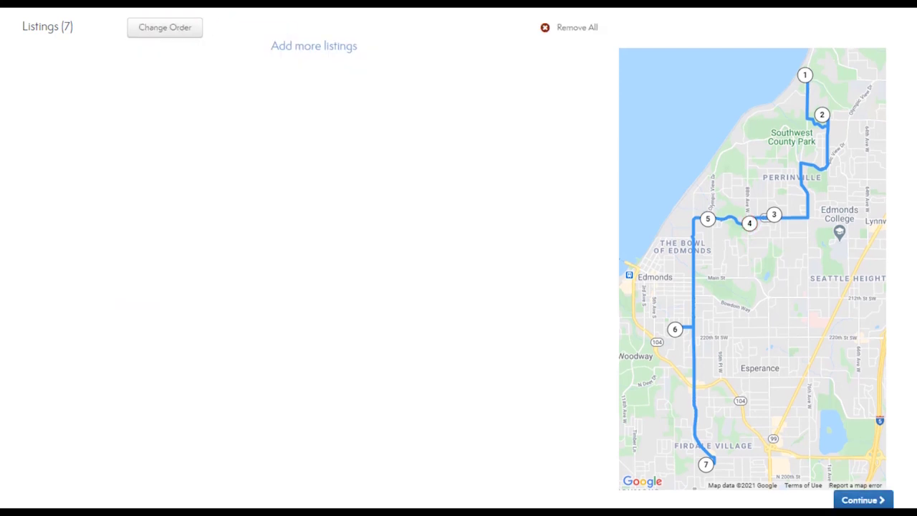
pyautogui.scroll(-8, 458, 258)
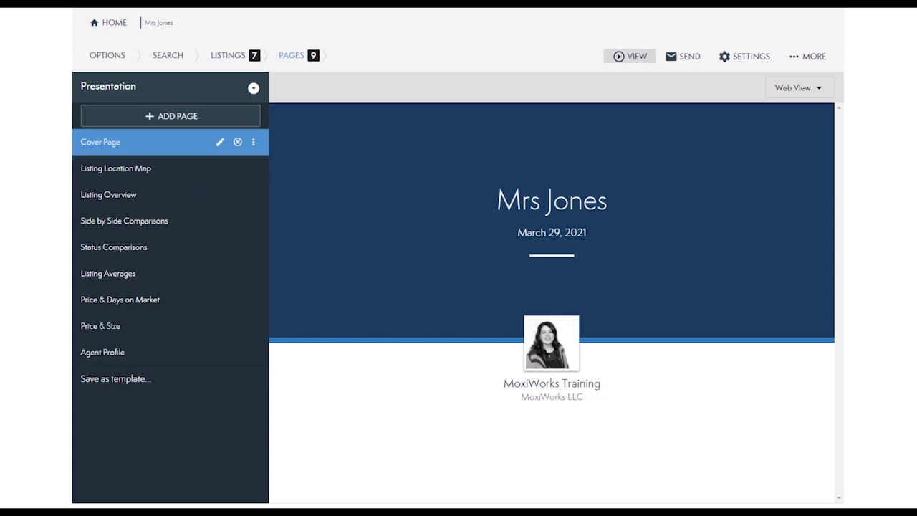
# Step: Open the web version of the presentation and go through it to the Listing Location Map
pyautogui.click(631, 56)
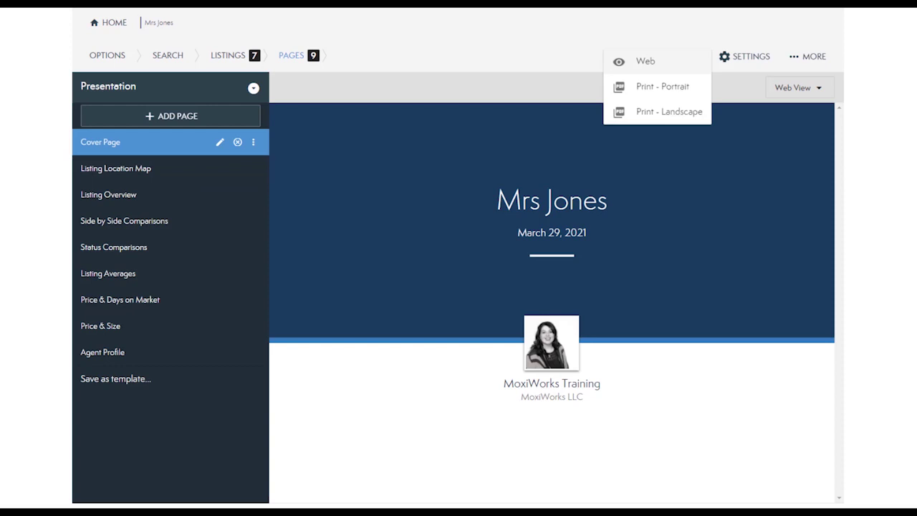
pyautogui.click(645, 61)
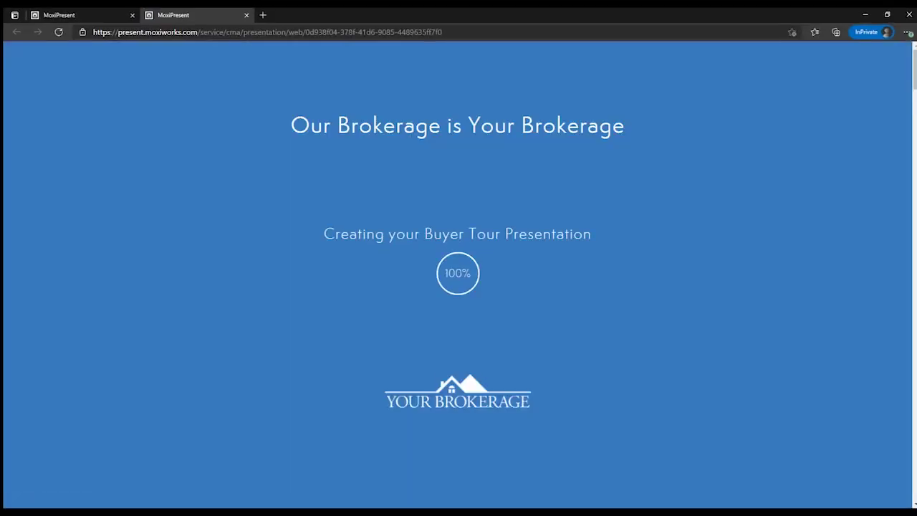
pyautogui.scroll(-1, 459, 273)
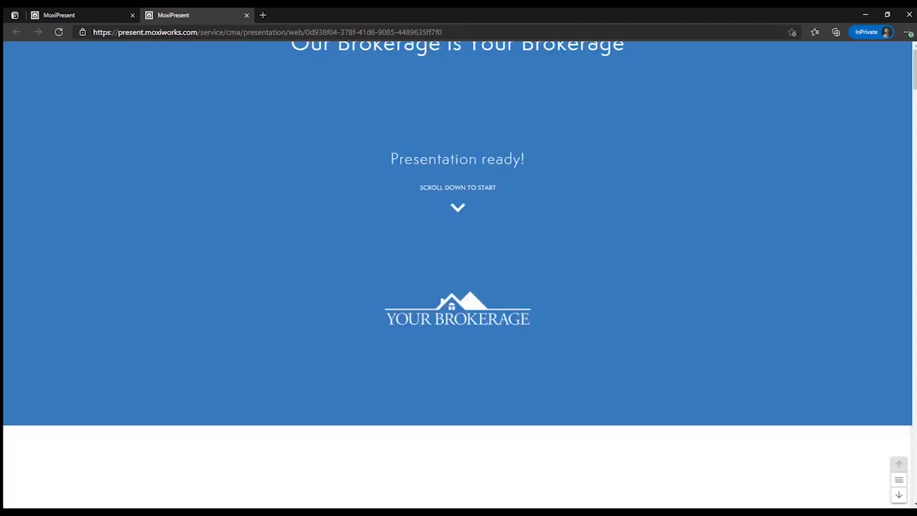
pyautogui.scroll(-2, 459, 273)
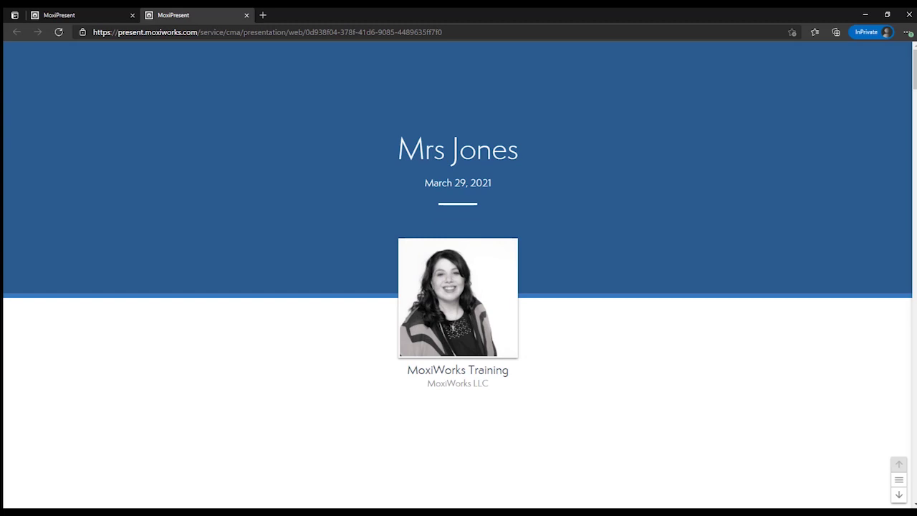
pyautogui.scroll(-3, 458, 272)
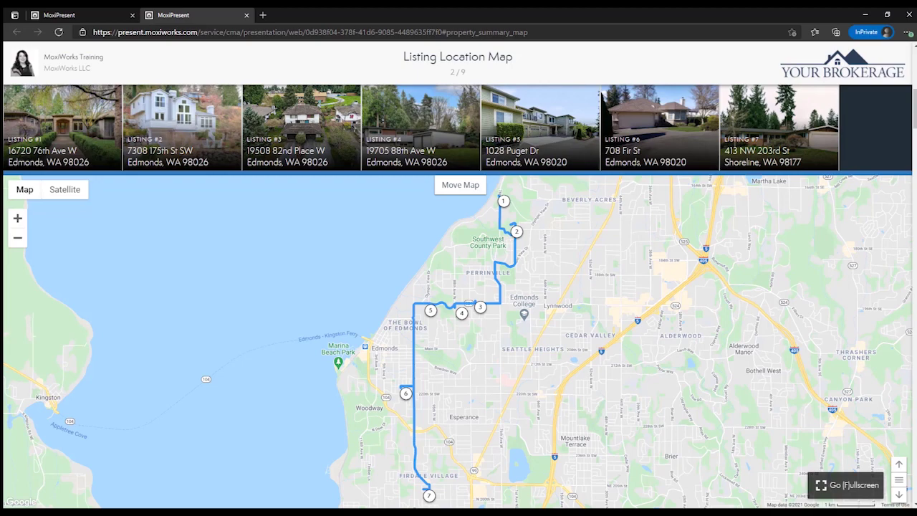
# Step: Examine the full property details and comments of Listing #1 and open the directions to it
pyautogui.press('Return')
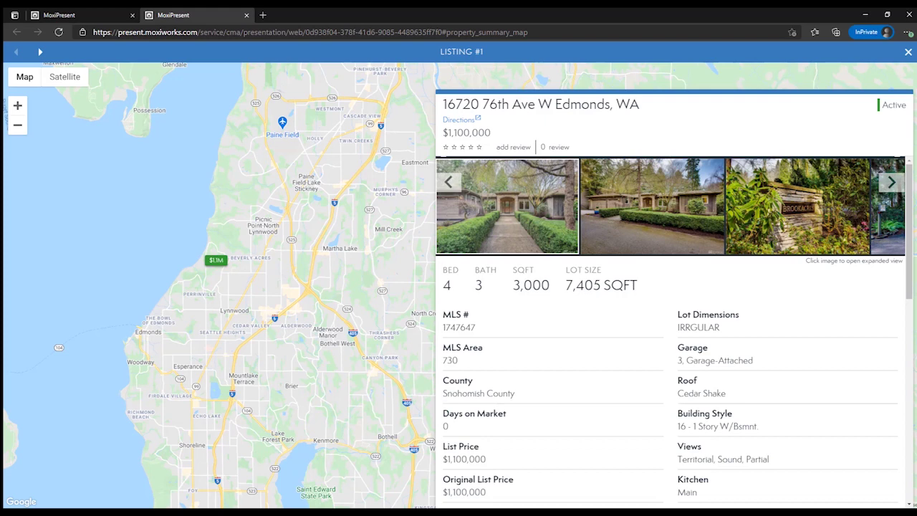
pyautogui.scroll(-4, 674, 329)
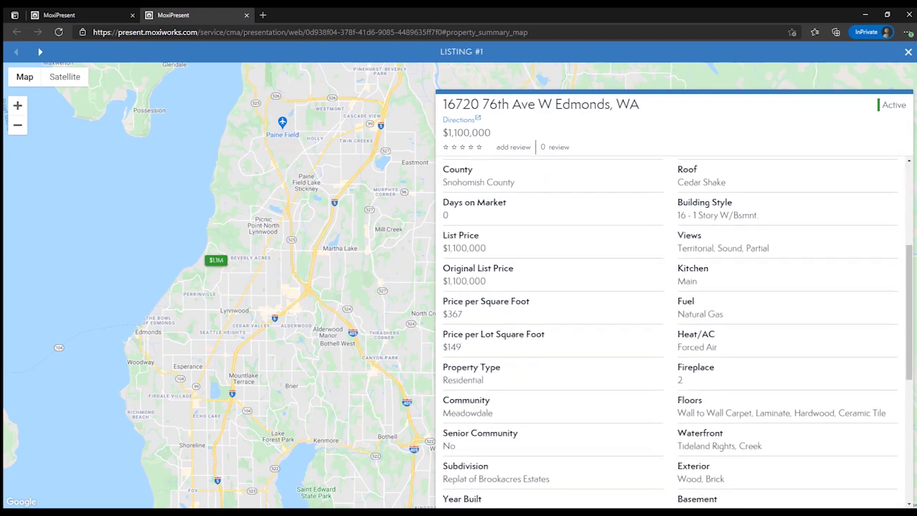
pyautogui.scroll(-5, 674, 329)
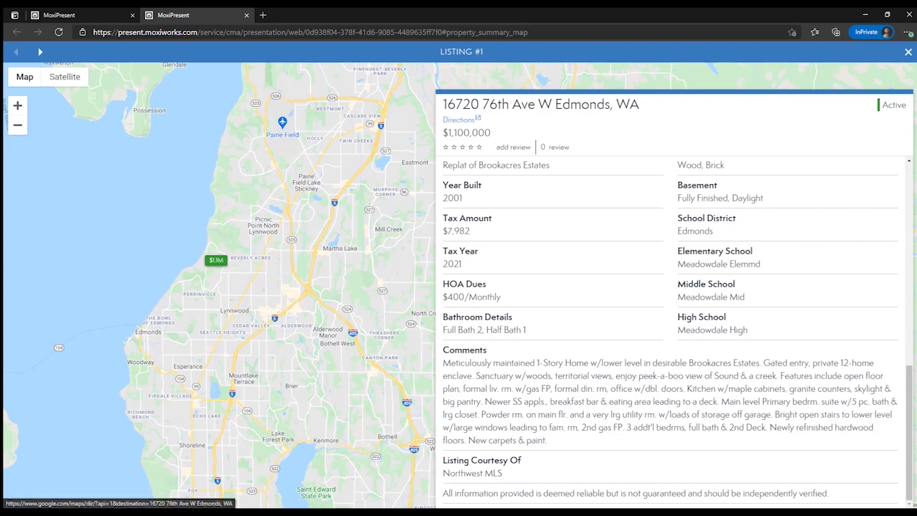
pyautogui.click(458, 120)
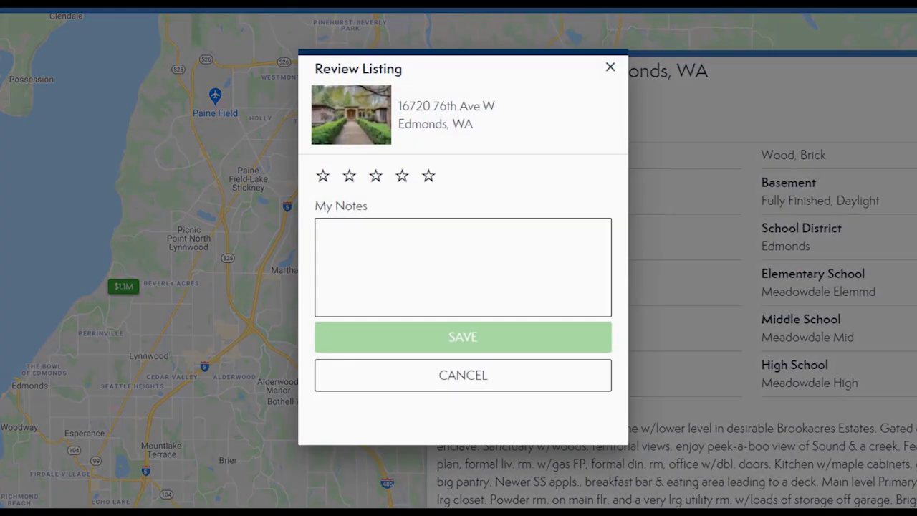
# Step: Rate the first tour listing five stars and enter the note "My Notes about this property" in its review
pyautogui.click(428, 176)
pyautogui.click(316, 228)
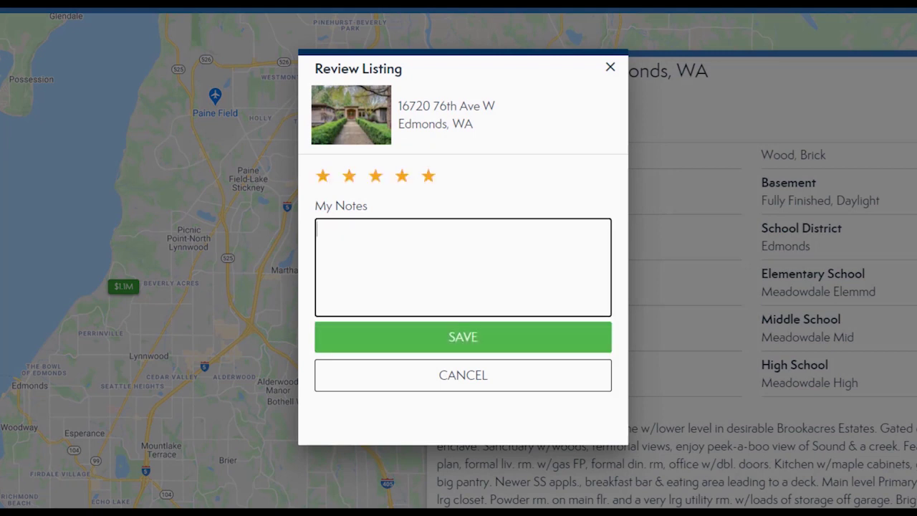
pyautogui.write('My Notw')
pyautogui.press('BackSpace')
pyautogui.write('es about this property')
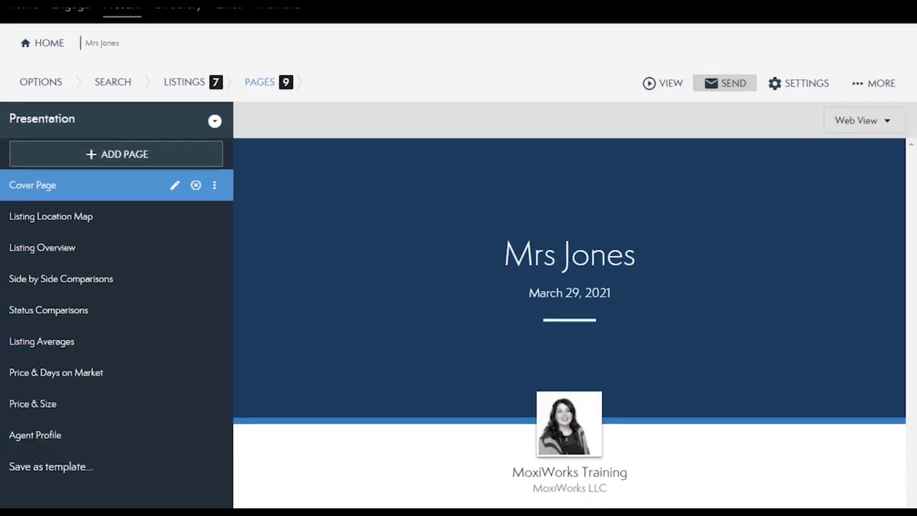
# Step: Start an email of the presentation, add a saved contact as recipient, and cancel the message
pyautogui.click(725, 83)
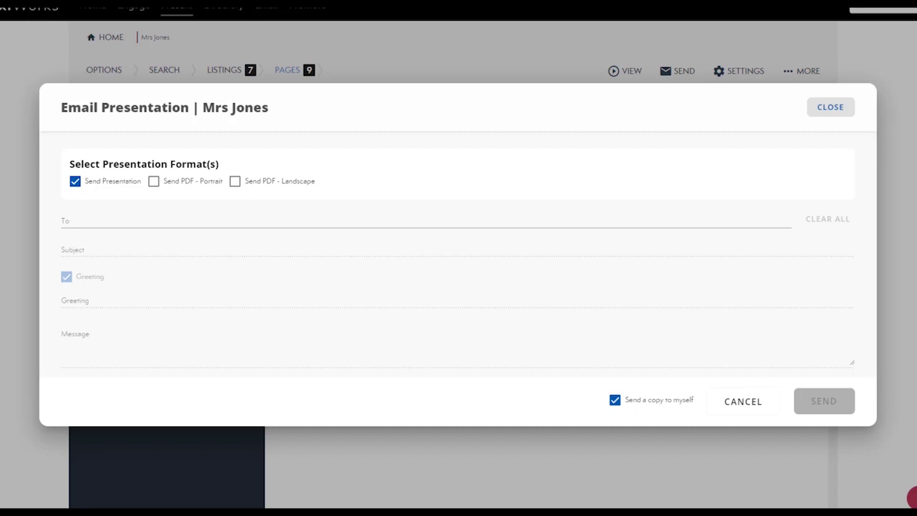
pyautogui.click(287, 221)
pyautogui.write('dan')
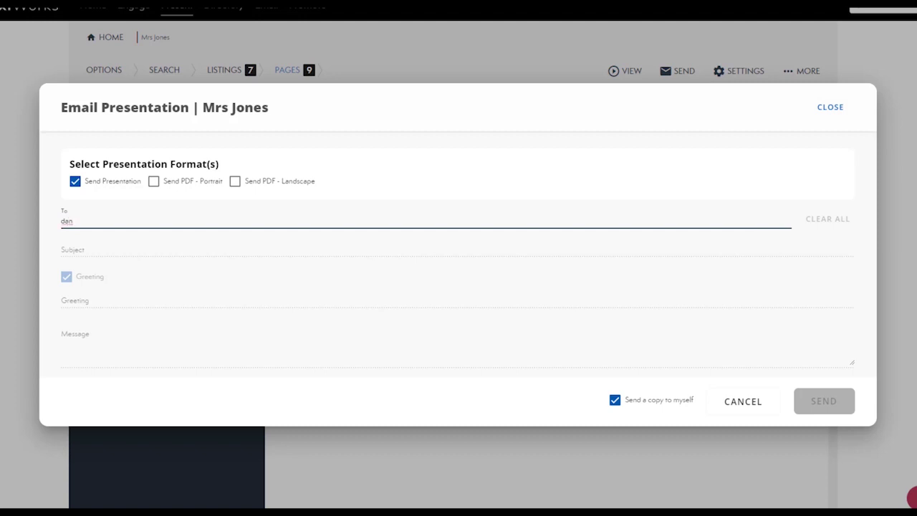
pyautogui.press('Down')
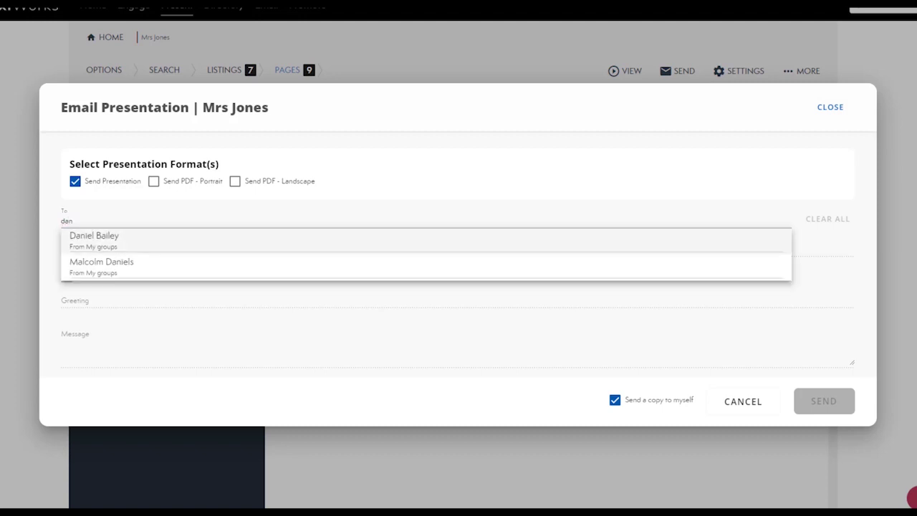
pyautogui.press('Return')
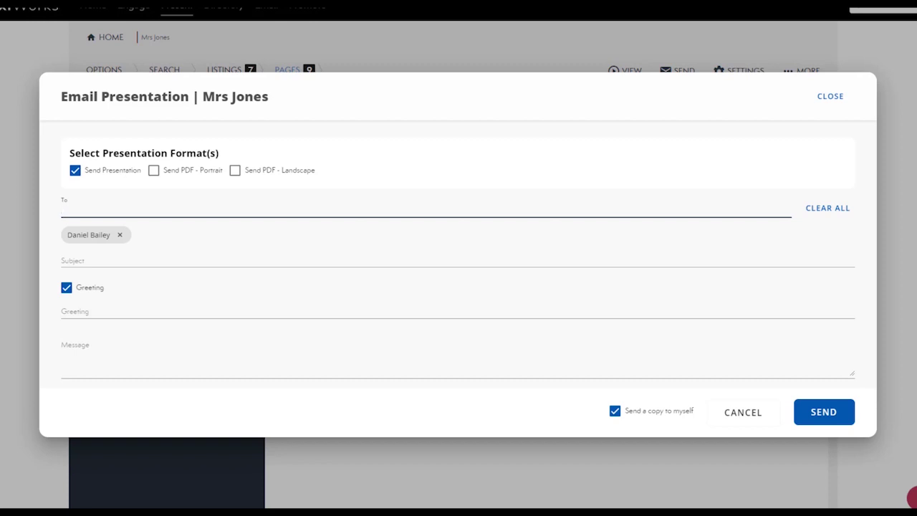
pyautogui.click(742, 412)
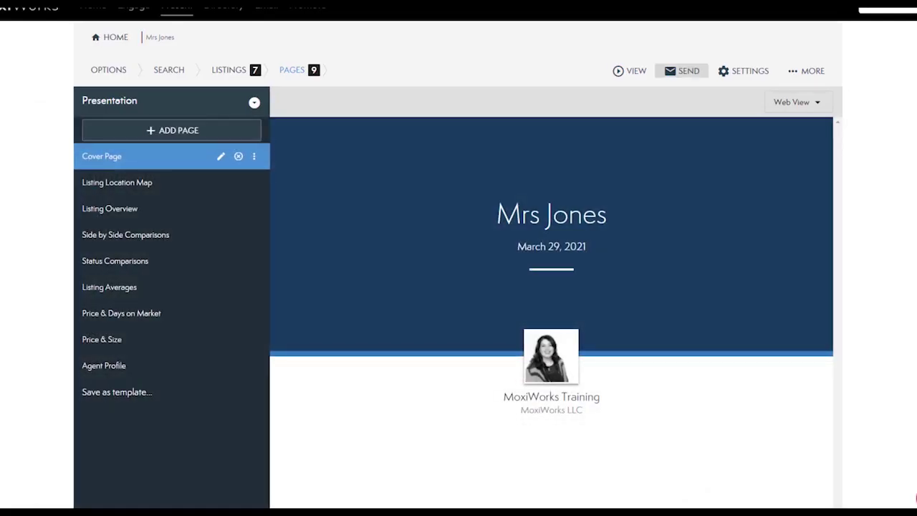